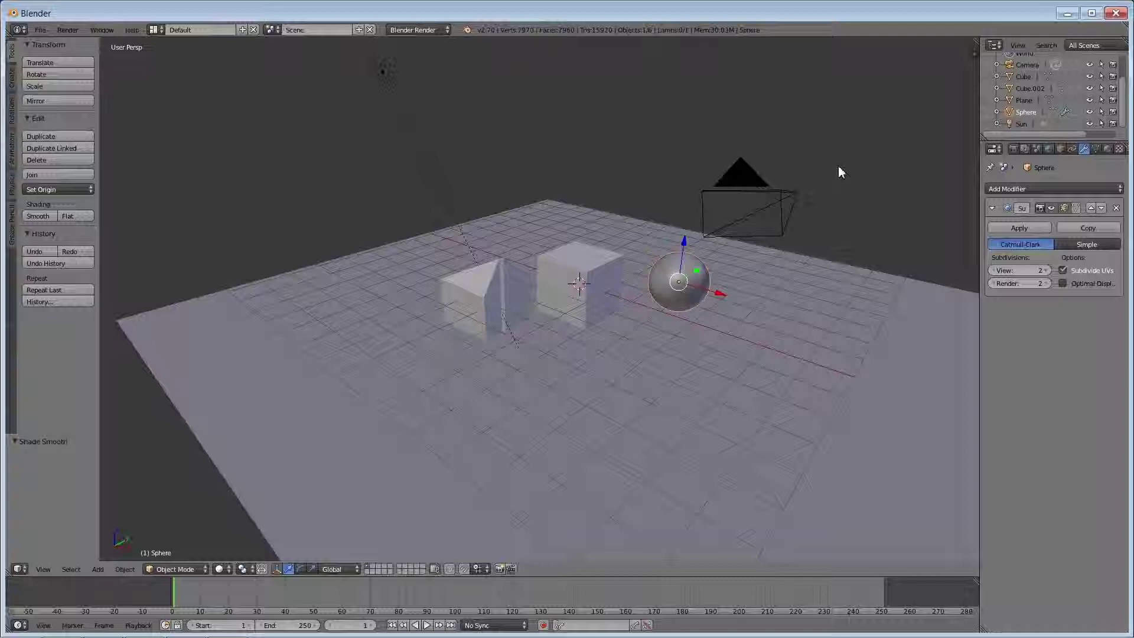
# - Orbit the view to look down on the scene and show the World settings
pyautogui.moveTo(838, 165)
pyautogui.mouseDown(button='middle')
pyautogui.moveTo(846, 197)
pyautogui.moveTo(819, 208)
pyautogui.mouseUp(button='middle')
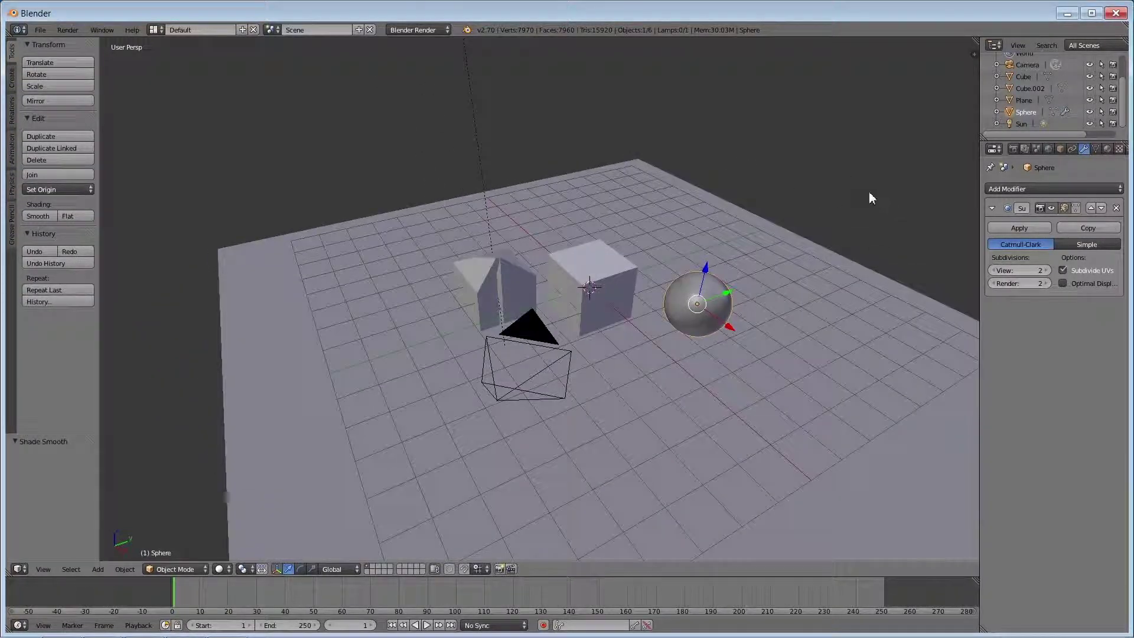
pyautogui.click(1048, 149)
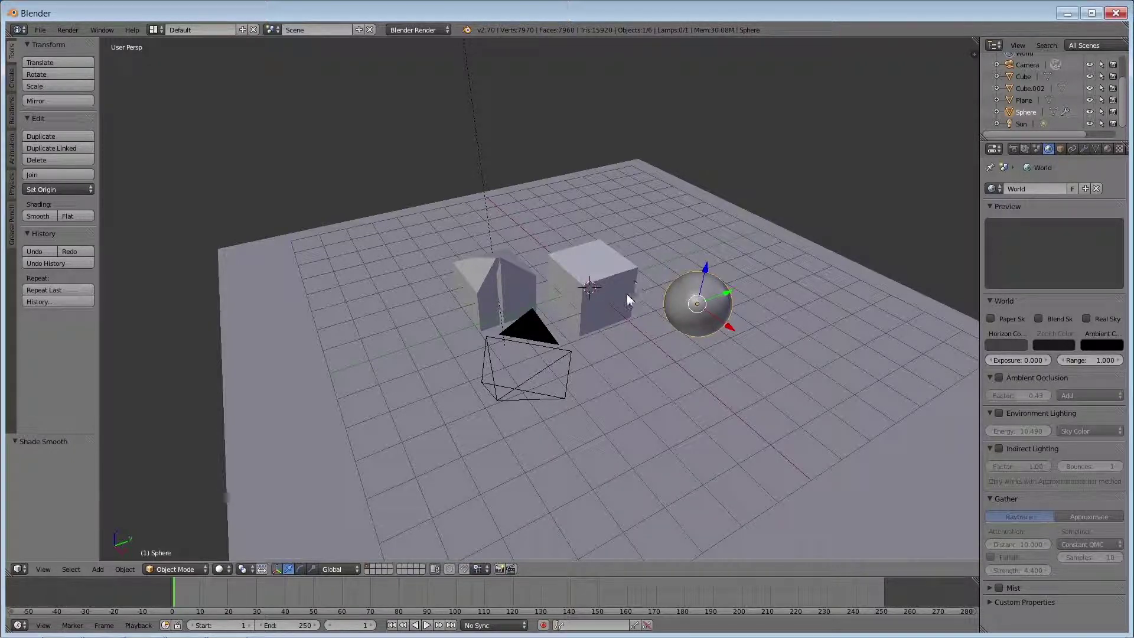
# - Render the prism, cube and sphere scene, showing hard black shadows on the plane
pyautogui.press('F12')
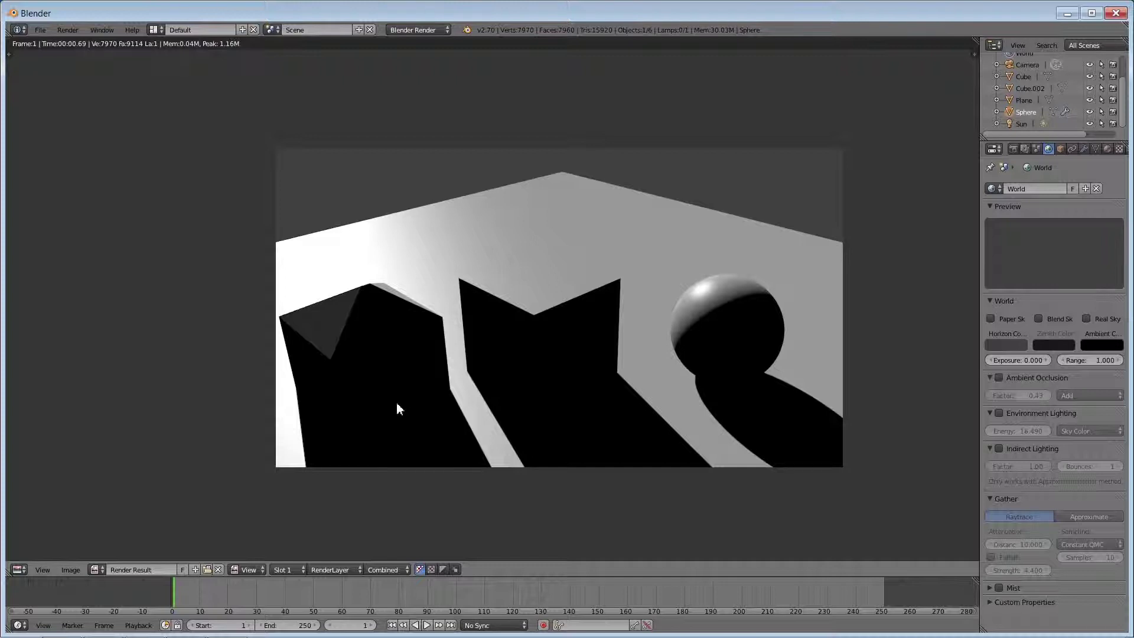
# - Raise the world ambient colour from black to dark blue and re-render for navy shadows
pyautogui.click(1107, 347)
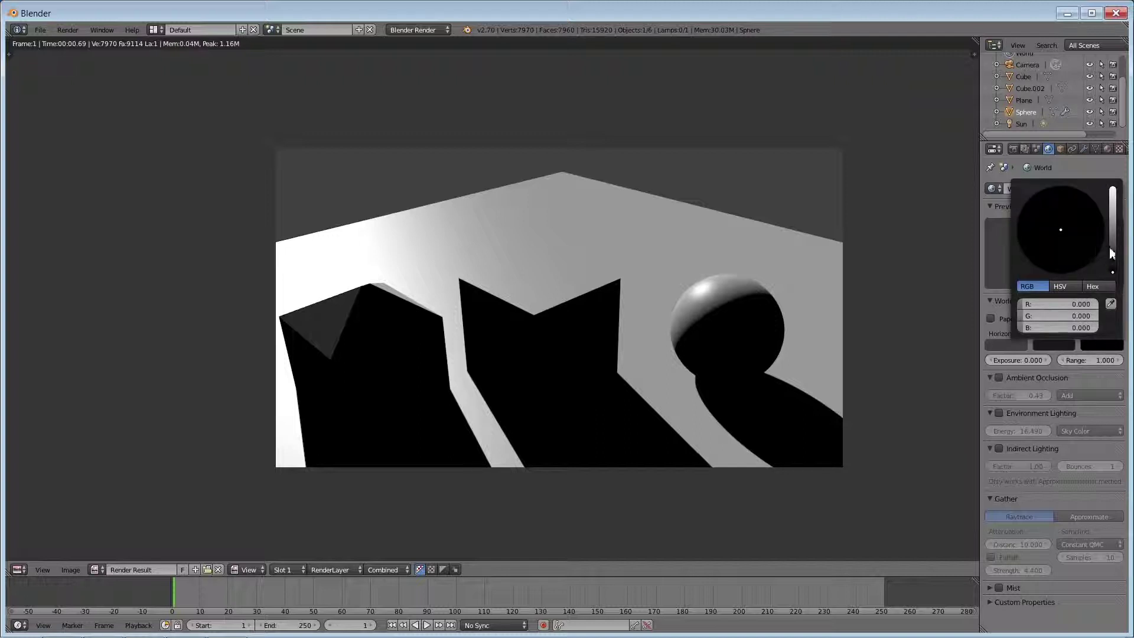
pyautogui.moveTo(1112, 263); pyautogui.dragTo(1100, 211)
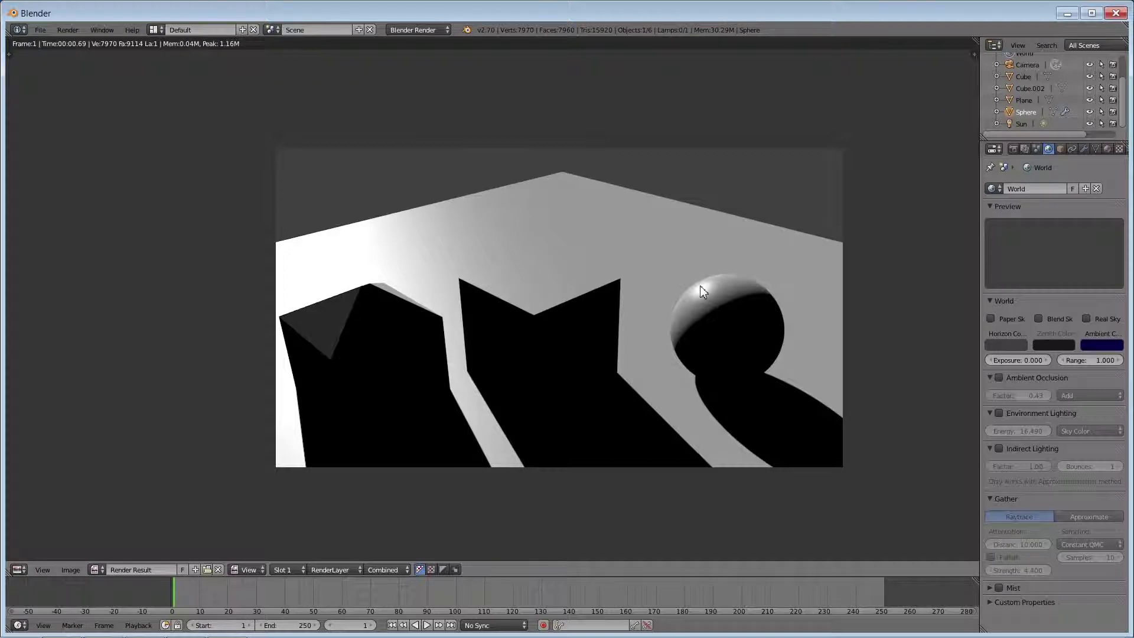
pyautogui.press('F12')
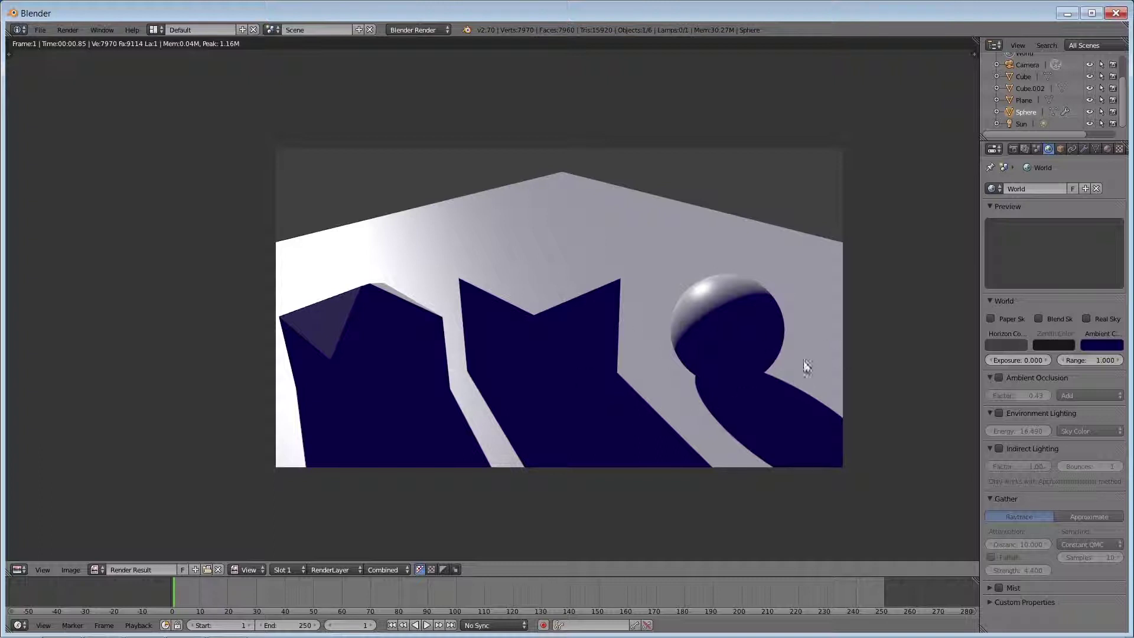
# - Enable Environment Lighting with Sky Color at energy 1.000 and render the scene
pyautogui.click(999, 412)
pyautogui.click(1080, 429)
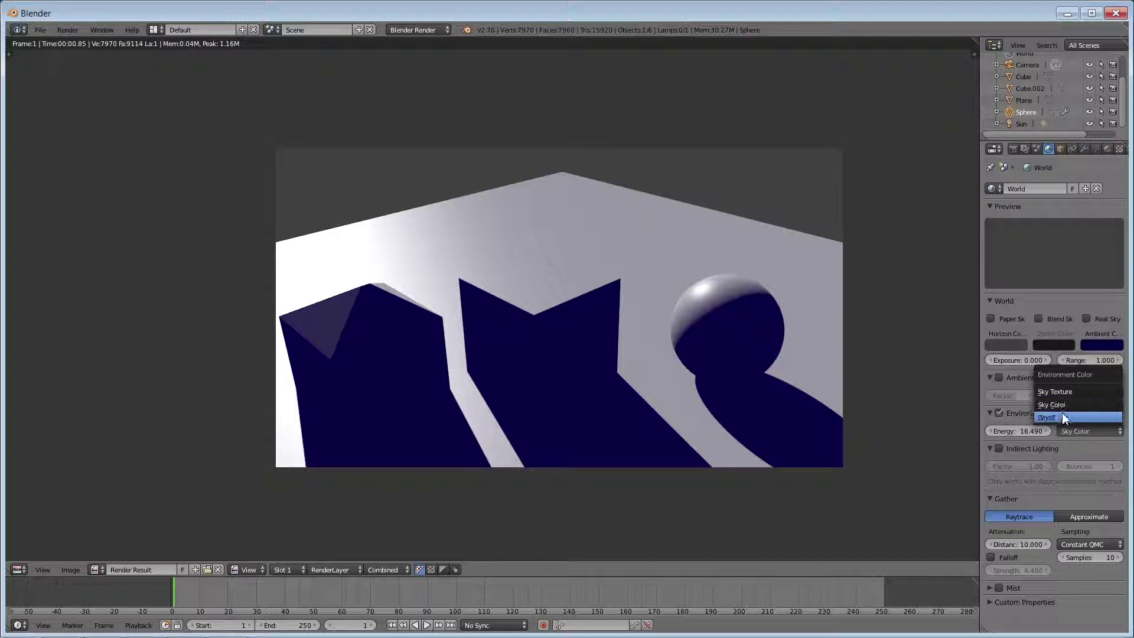
pyautogui.click(1062, 405)
pyautogui.click(1033, 431)
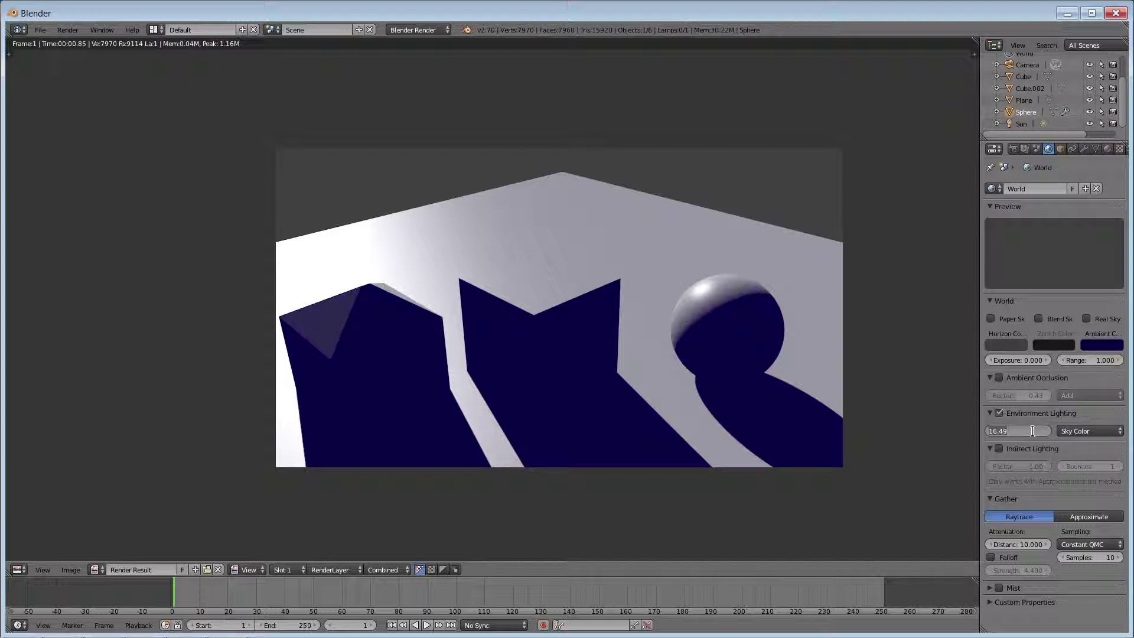
pyautogui.write('Energy: 1')
pyautogui.press('Return')
pyautogui.press('F12')
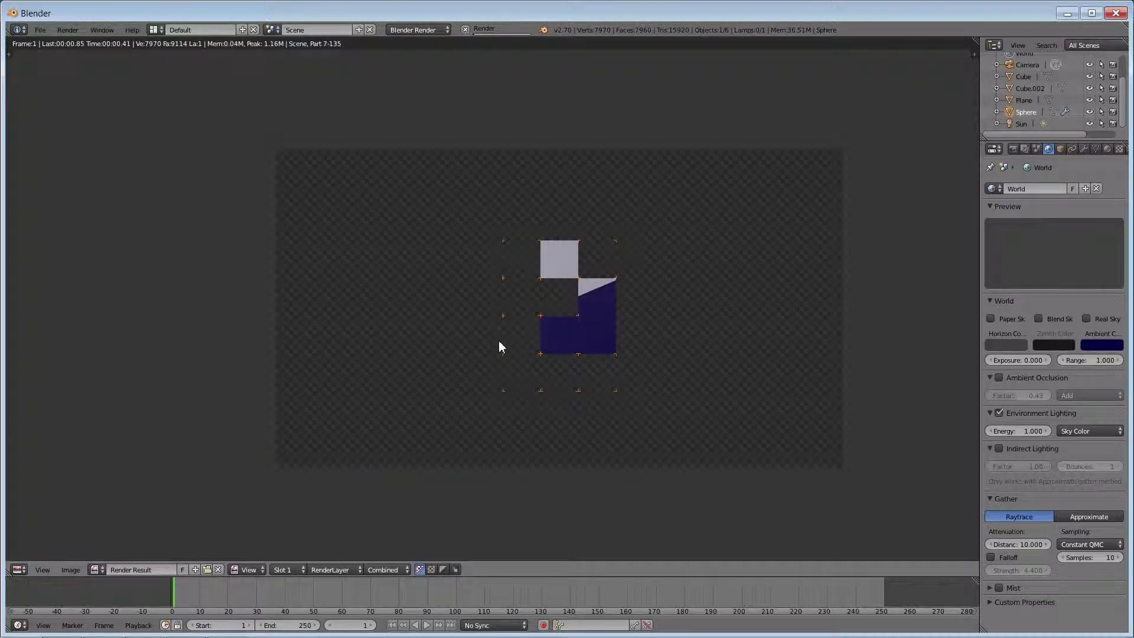
# - Turn Environment Lighting off and re-render, keeping the dark blue shadows
pyautogui.click(1010, 430)
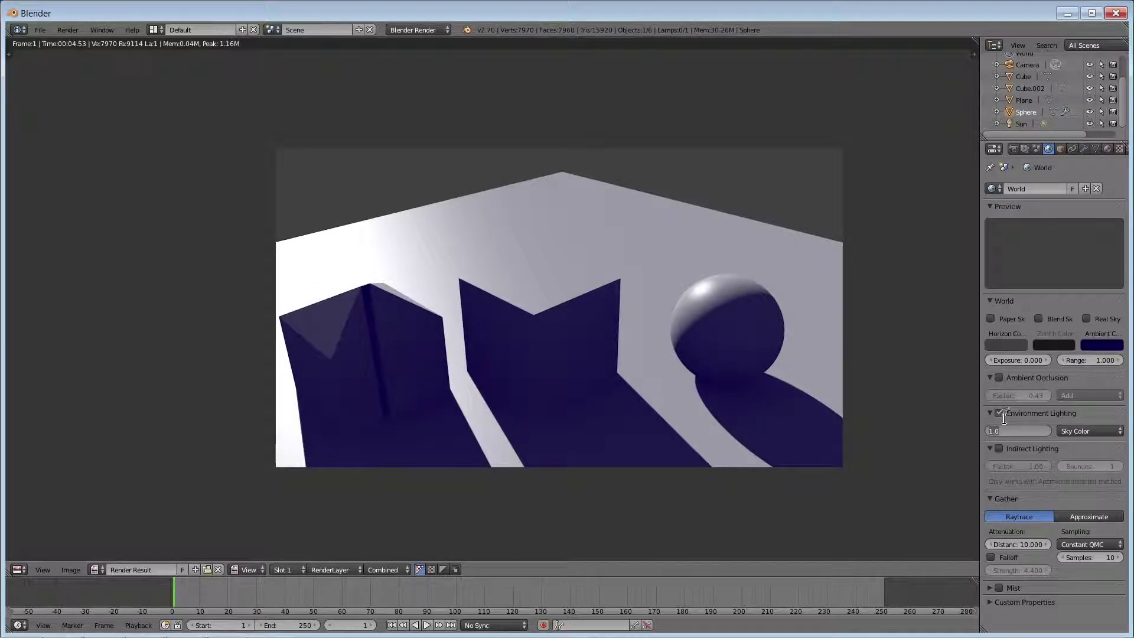
pyautogui.click(999, 413)
pyautogui.press('F12')
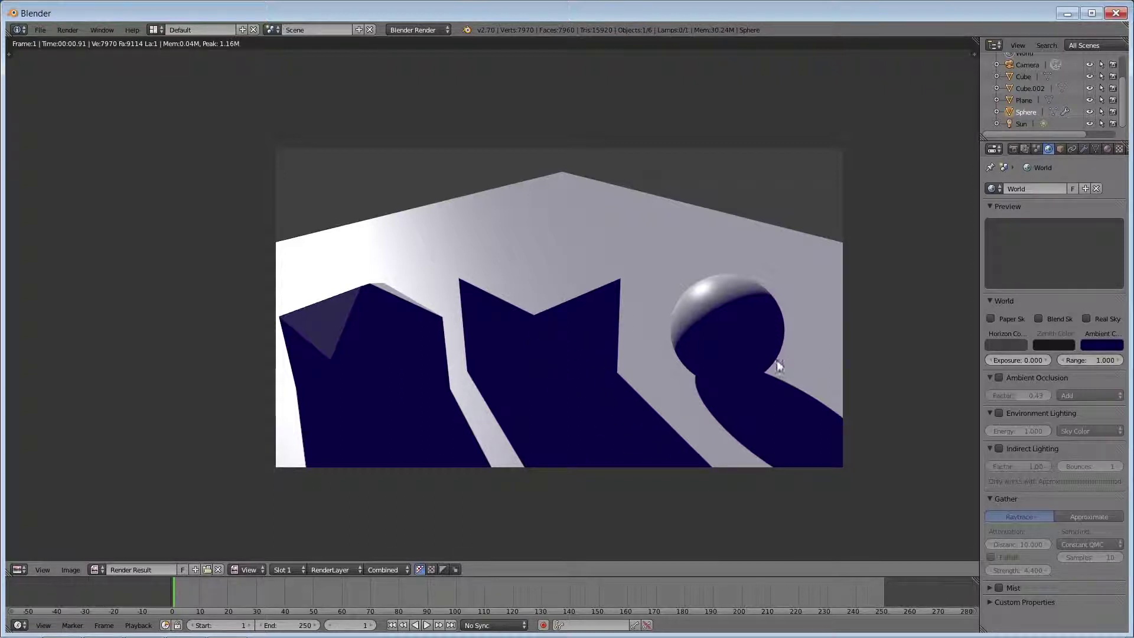
# - Turn Environment Lighting back on, raise its energy to 3.000, and re-render
pyautogui.click(998, 413)
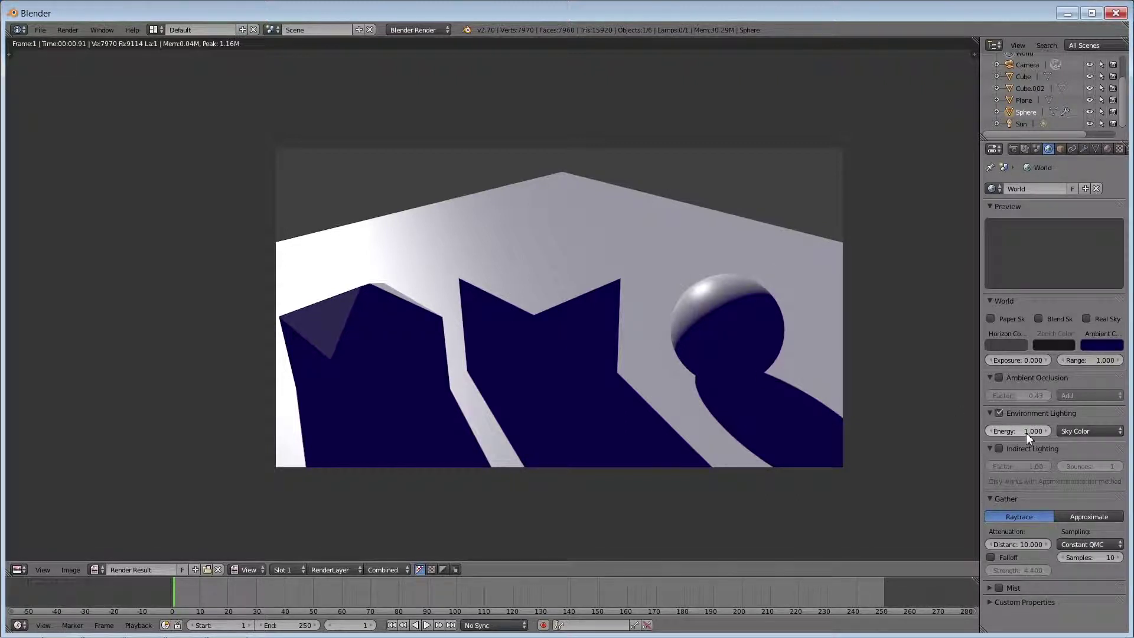
pyautogui.press('F12')
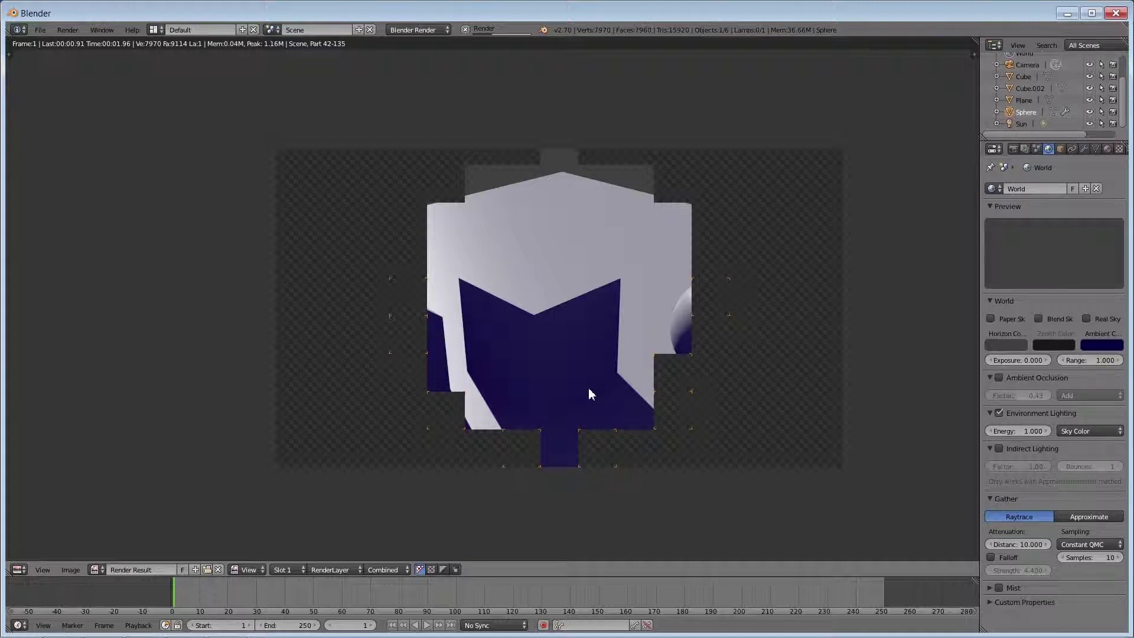
pyautogui.click(1031, 431)
pyautogui.write('3')
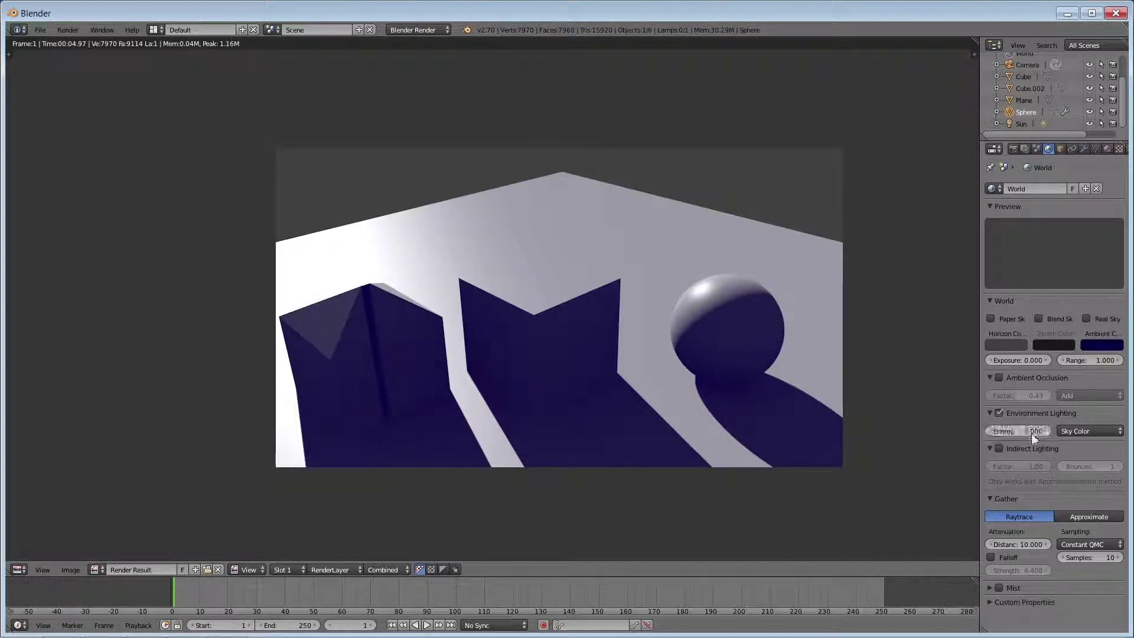
pyautogui.press('Return')
pyautogui.press('F12')
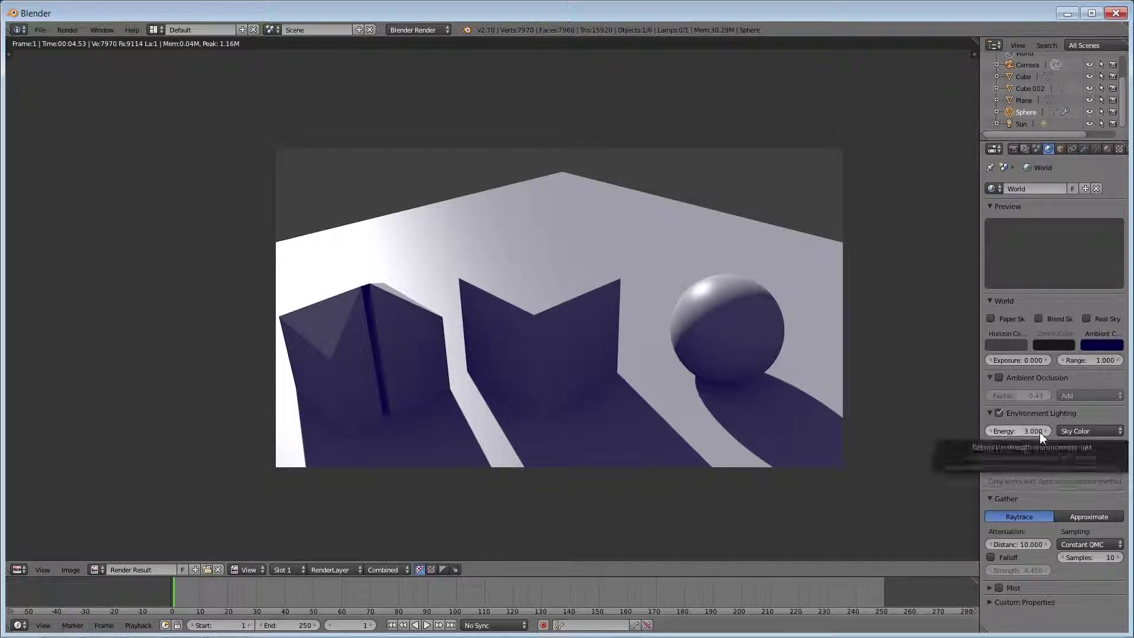
# - Check the ambient colour picker and re-render, giving softer purple-grey shadows
pyautogui.moveTo(1039, 431)
pyautogui.mouseDown()
pyautogui.moveTo(1020, 437)
pyautogui.moveTo(1090, 401)
pyautogui.mouseUp()
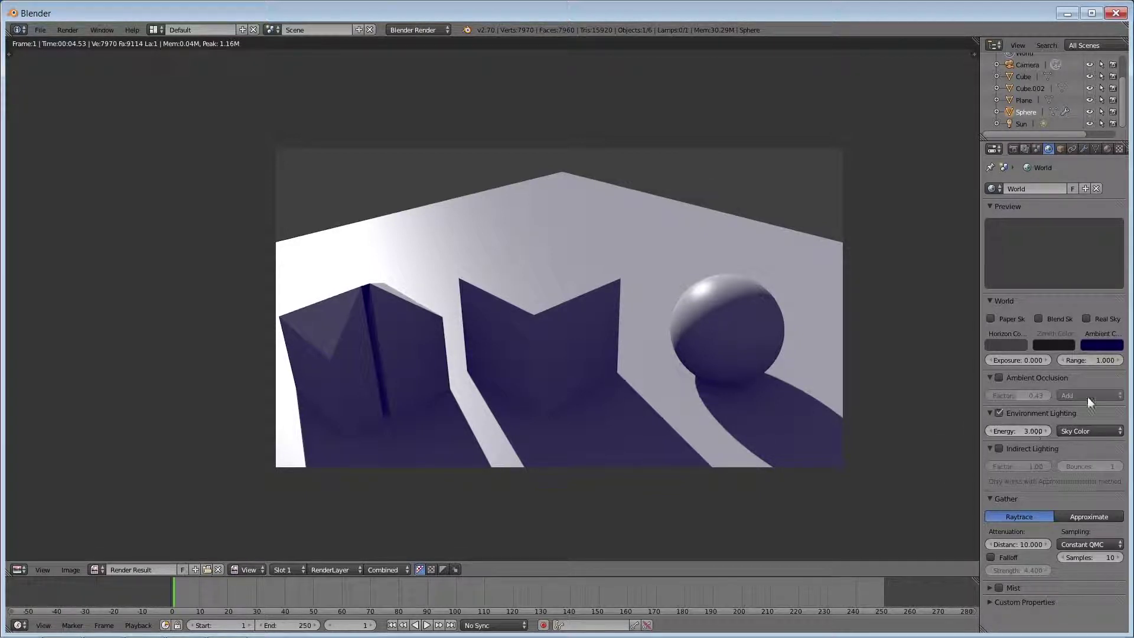
pyautogui.click(1102, 346)
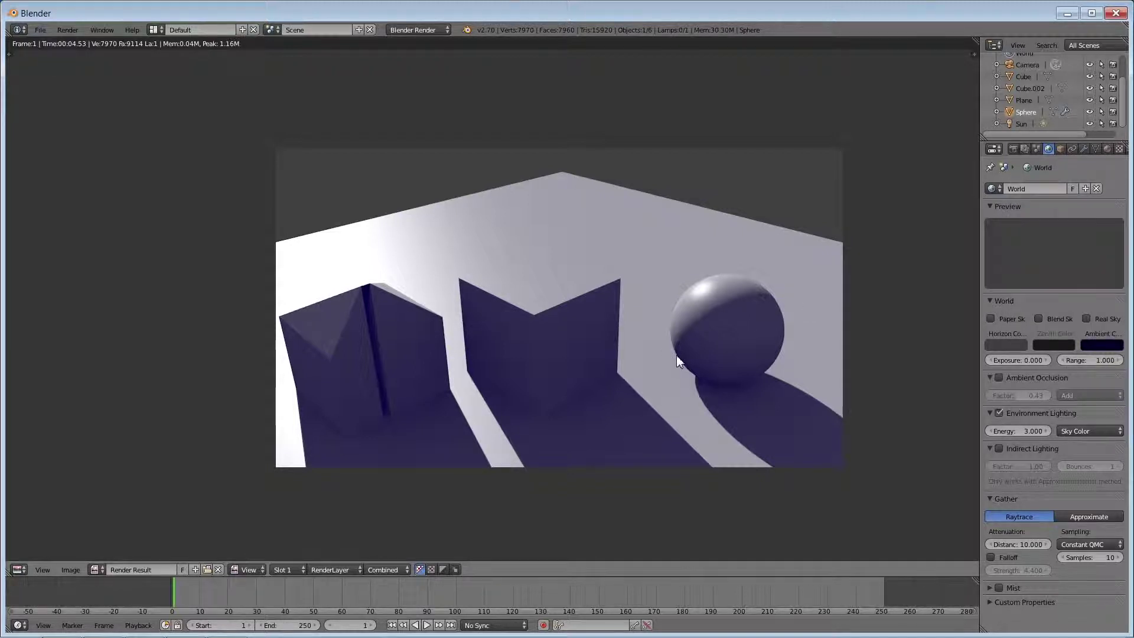
pyautogui.press('F12')
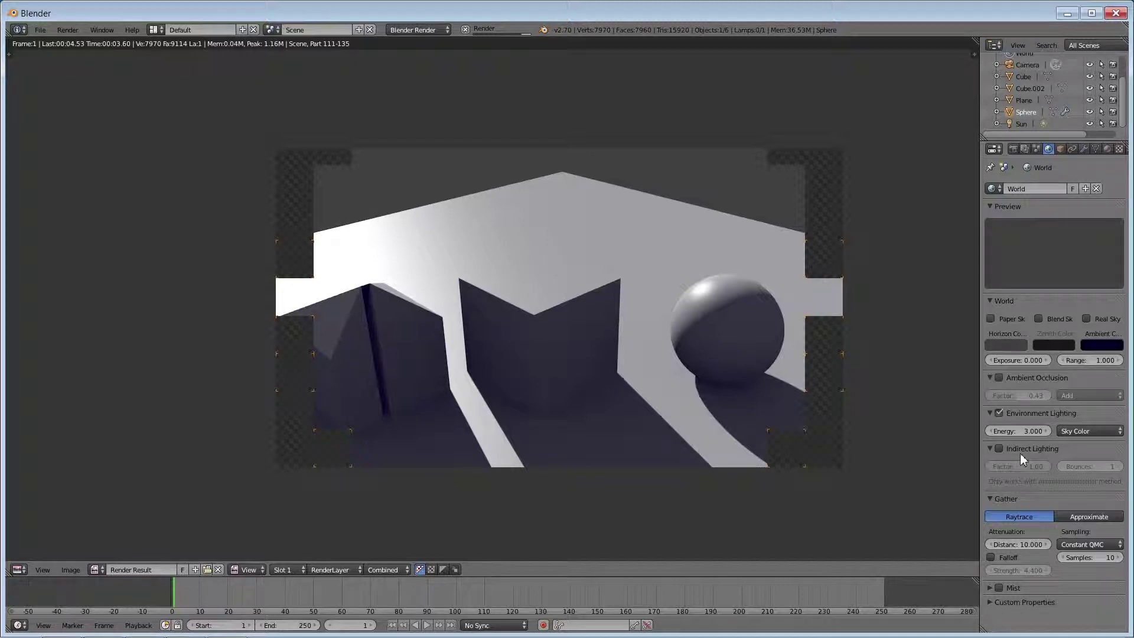
# - Switch off Environment Lighting, enable Ambient Occlusion, and render the scene
pyautogui.click(998, 412)
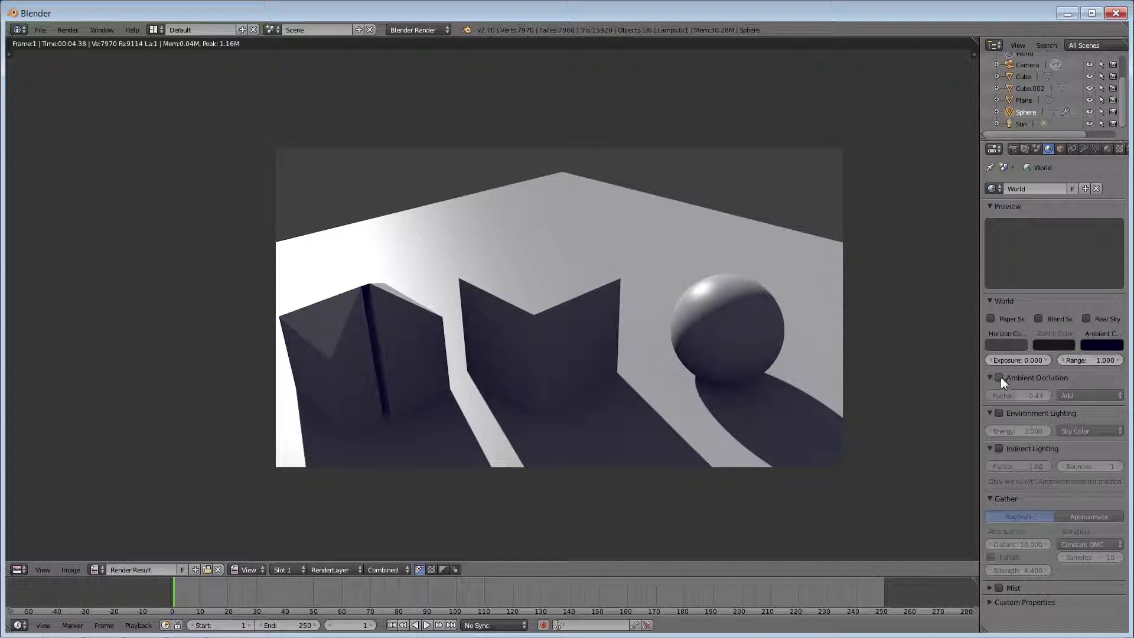
pyautogui.click(999, 378)
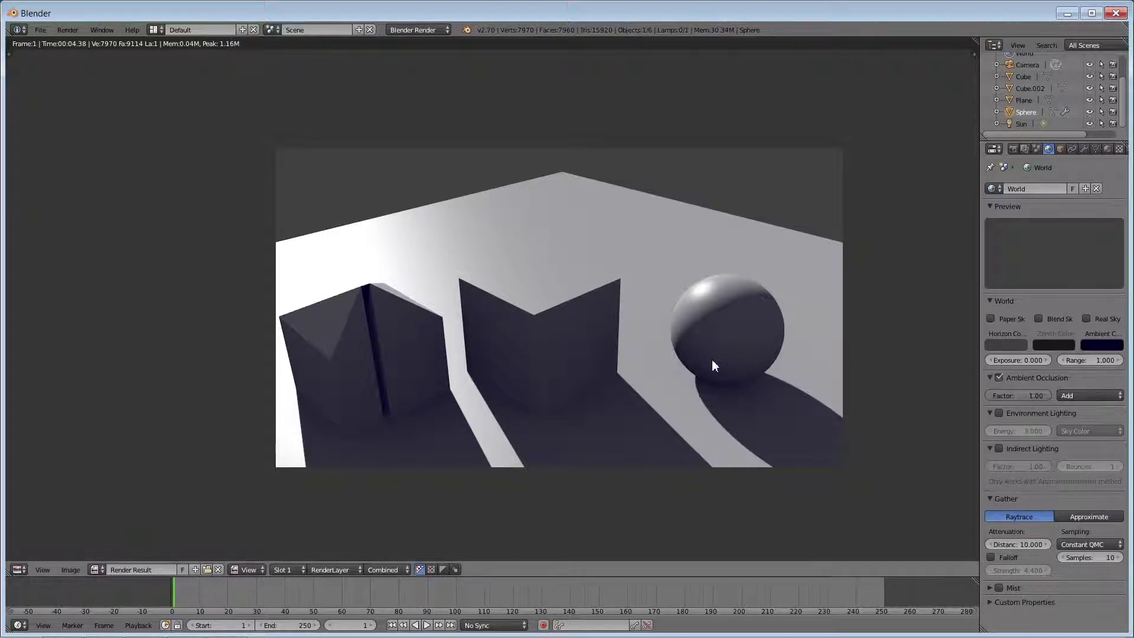
pyautogui.press('F12')
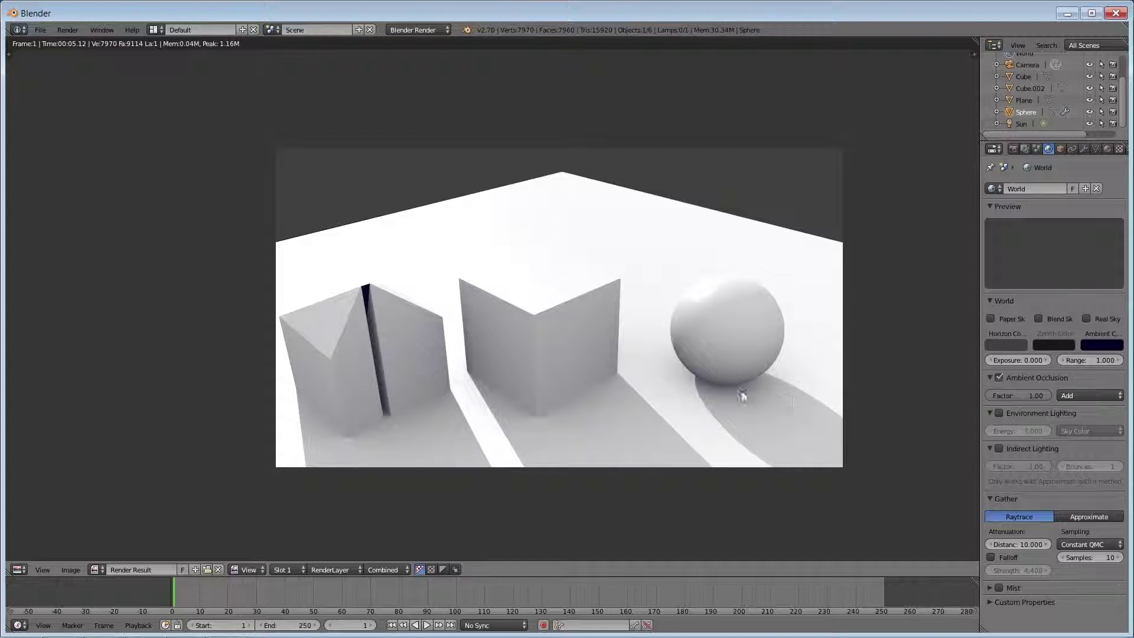
# - Set the Ambient Occlusion blend mode to Multiply and re-render for darker shadows
pyautogui.click(1064, 394)
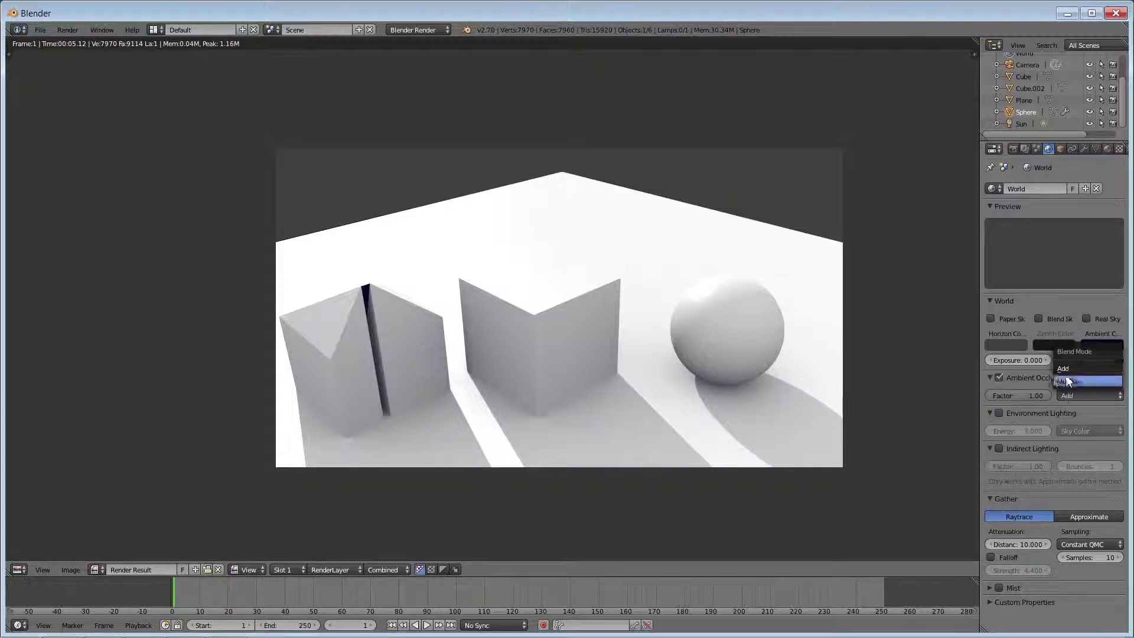
pyautogui.click(1072, 381)
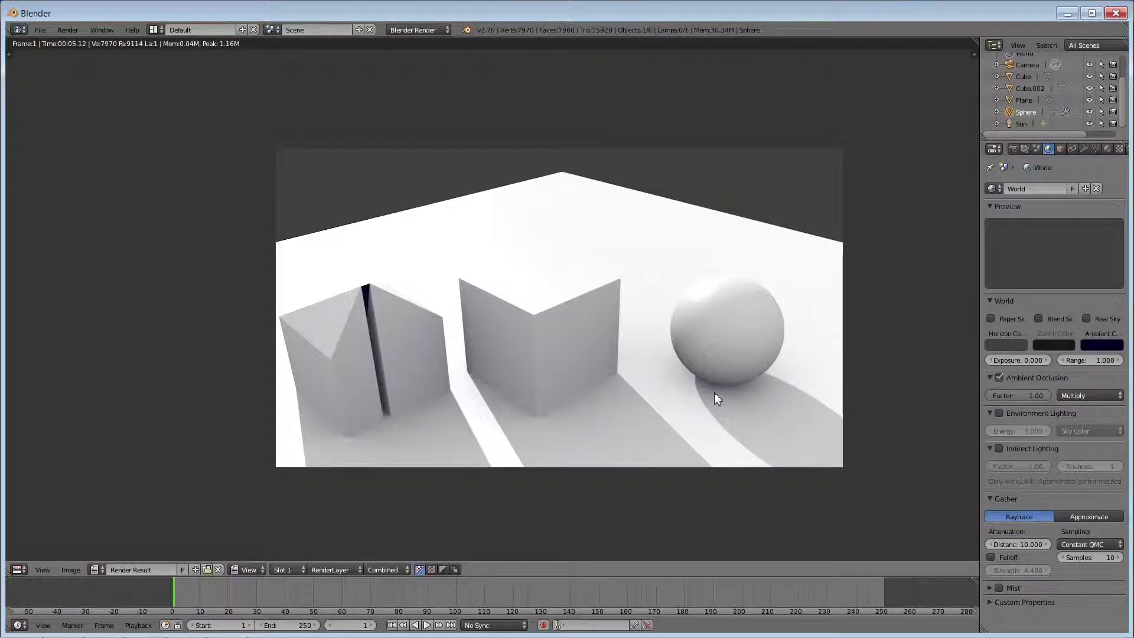
pyautogui.press('F12')
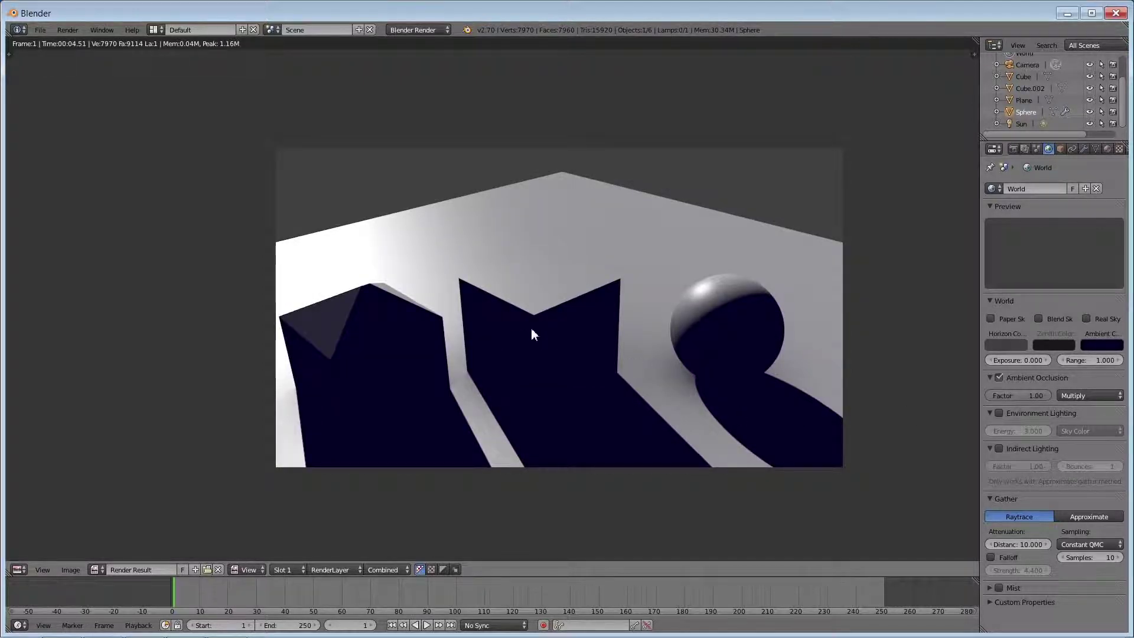
# - Render with Ambient Occlusion factor 0.26, then disable AO and enable Indirect Lighting
pyautogui.moveTo(1040, 394); pyautogui.dragTo(998, 394)
pyautogui.press('F12')
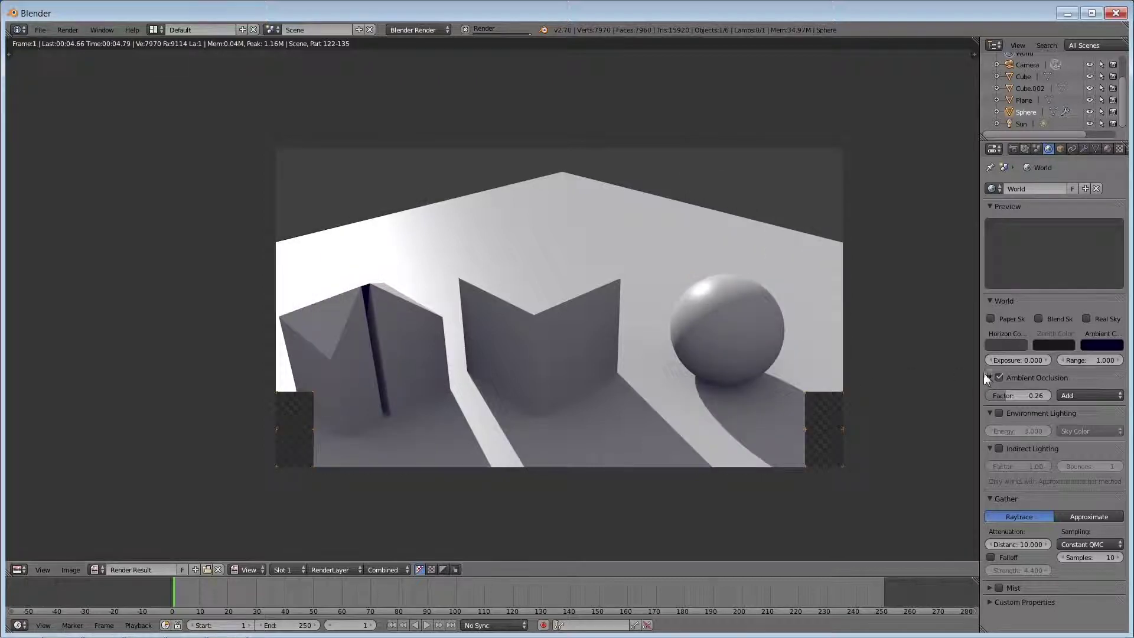
pyautogui.click(999, 378)
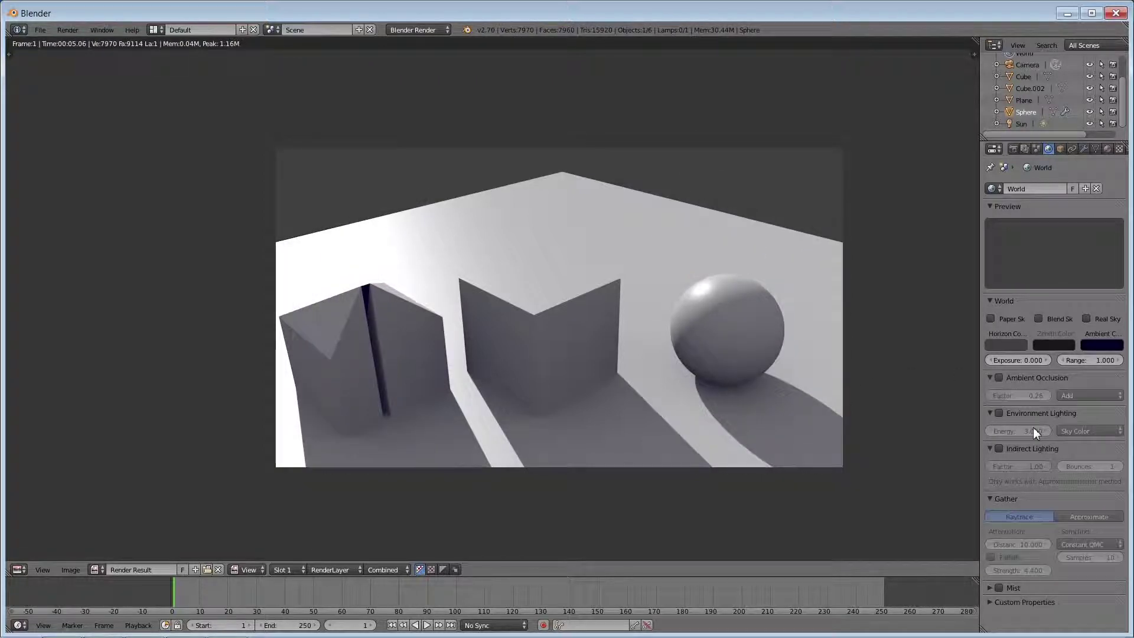
pyautogui.click(999, 448)
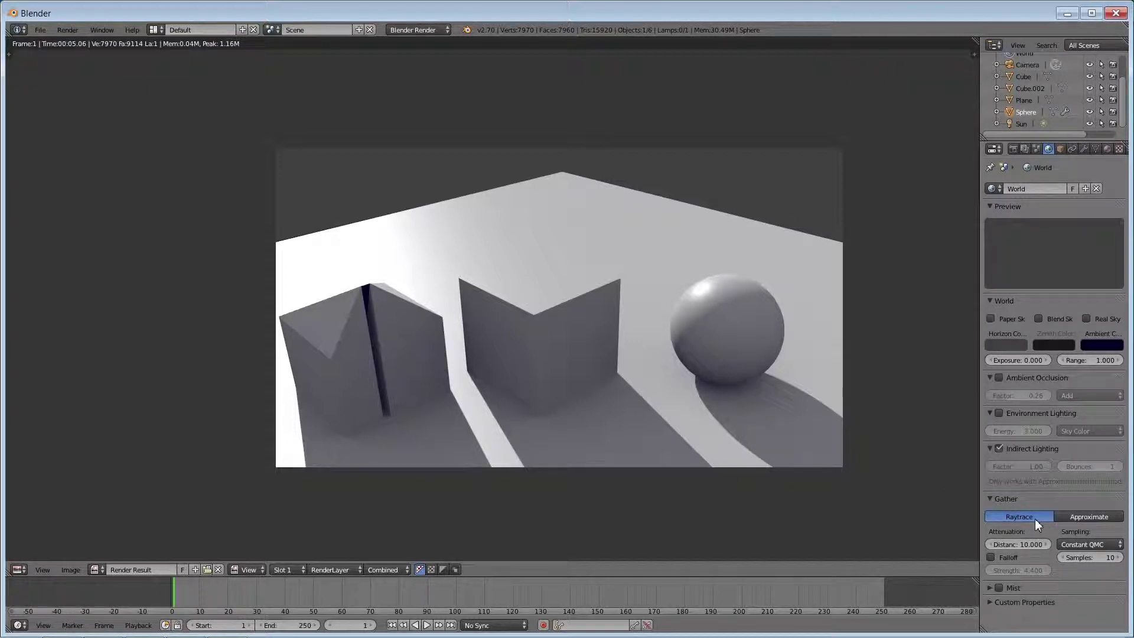
# - Render with Approximate gathering, then disable Indirect Lighting, restore Raytrace, and re-render
pyautogui.click(1089, 516)
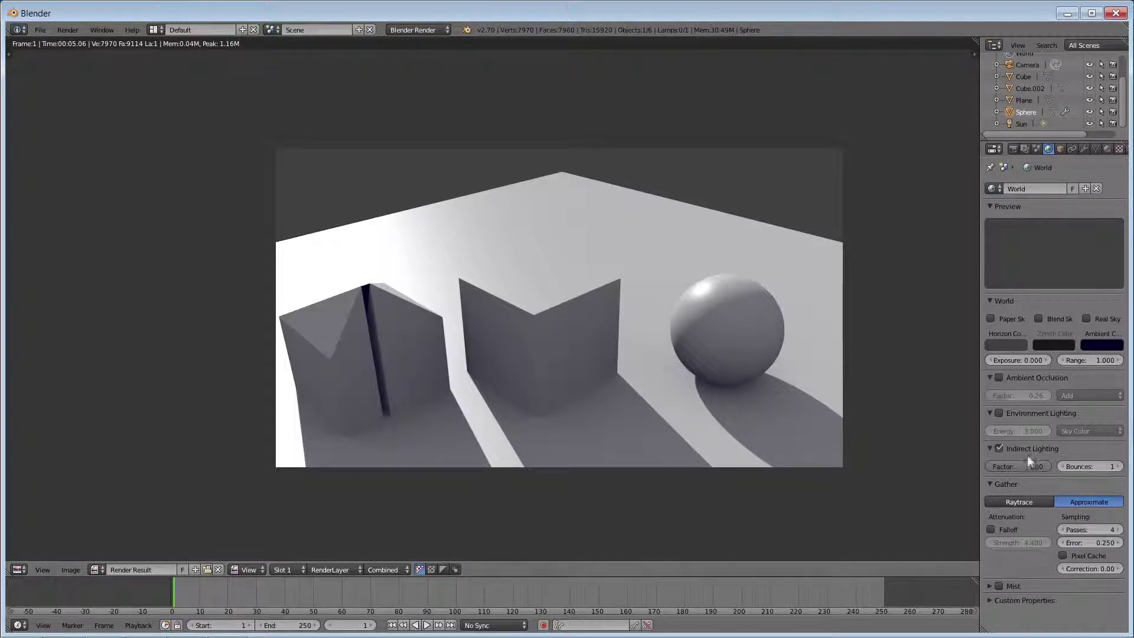
pyautogui.press('F12')
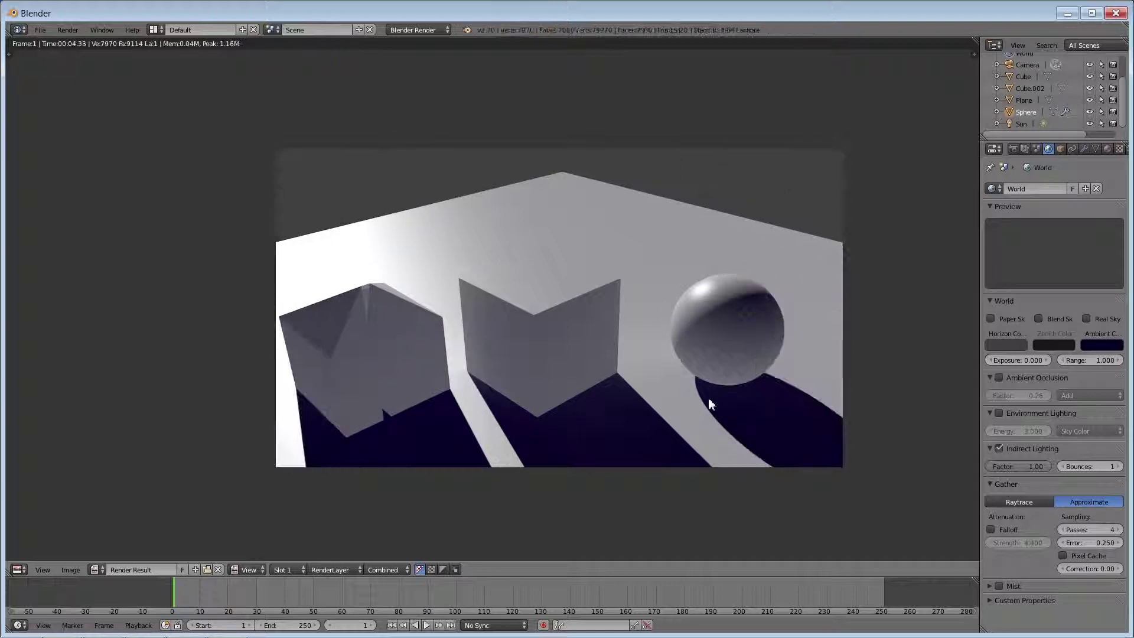
pyautogui.click(998, 448)
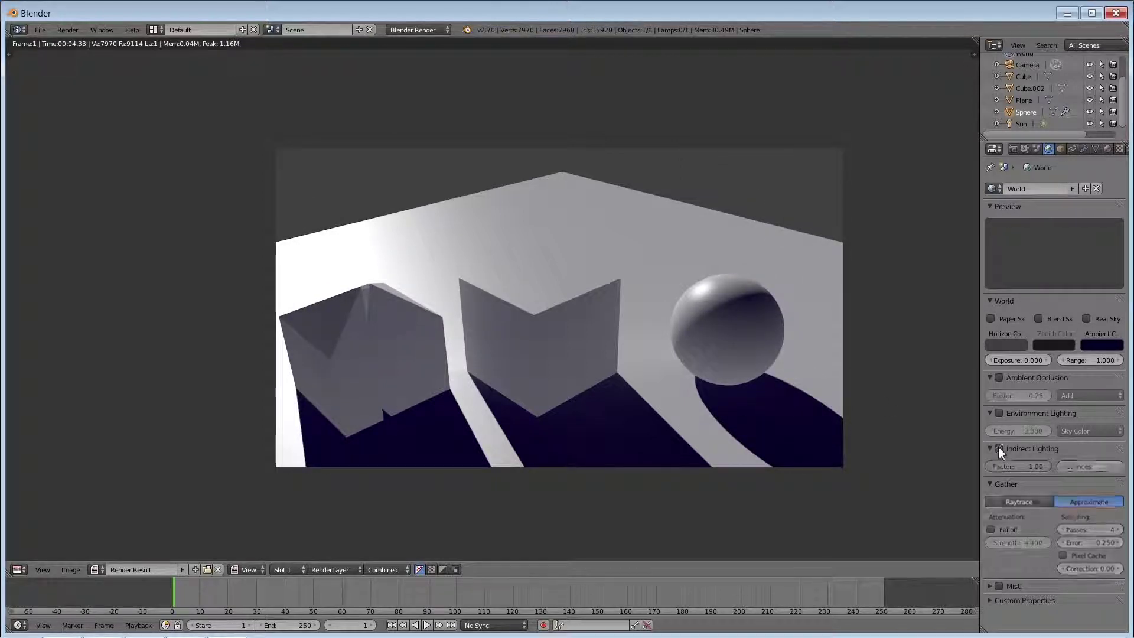
pyautogui.click(1030, 514)
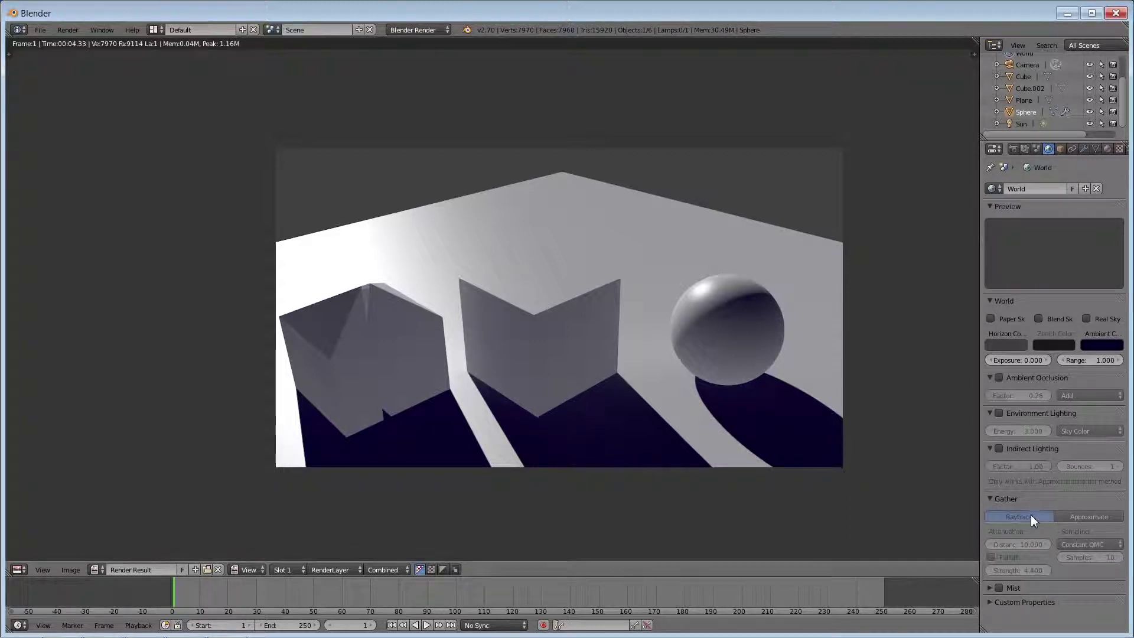
pyautogui.press('F12')
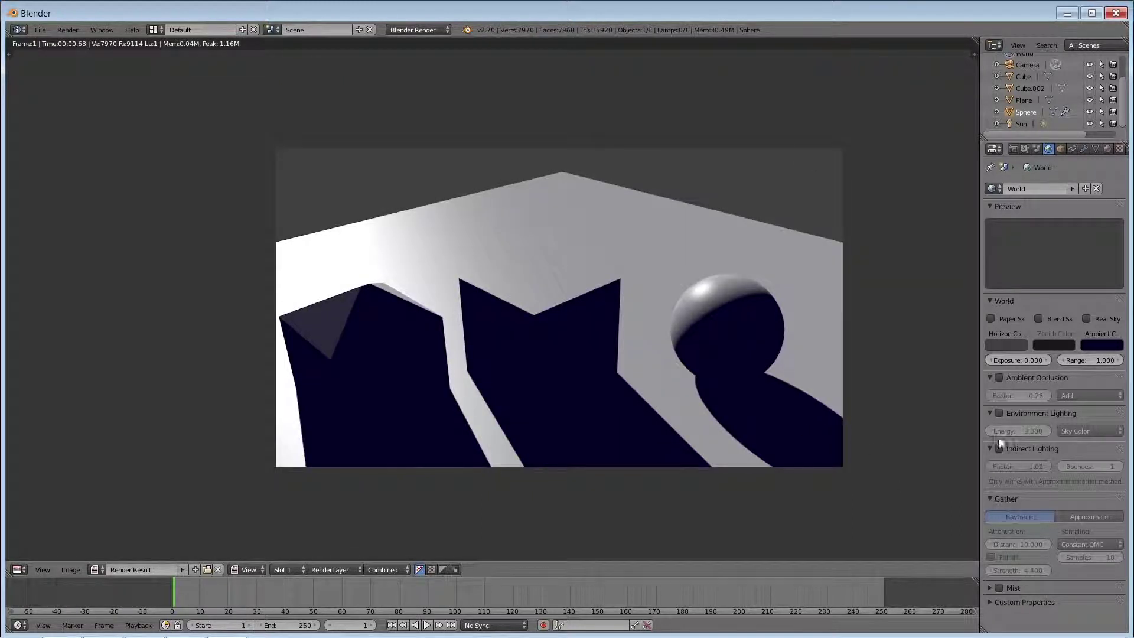
# - Re-enable Environment Lighting, set the ambient colour to black, and render the soft-shadow setup
pyautogui.click(999, 413)
pyautogui.press('F12')
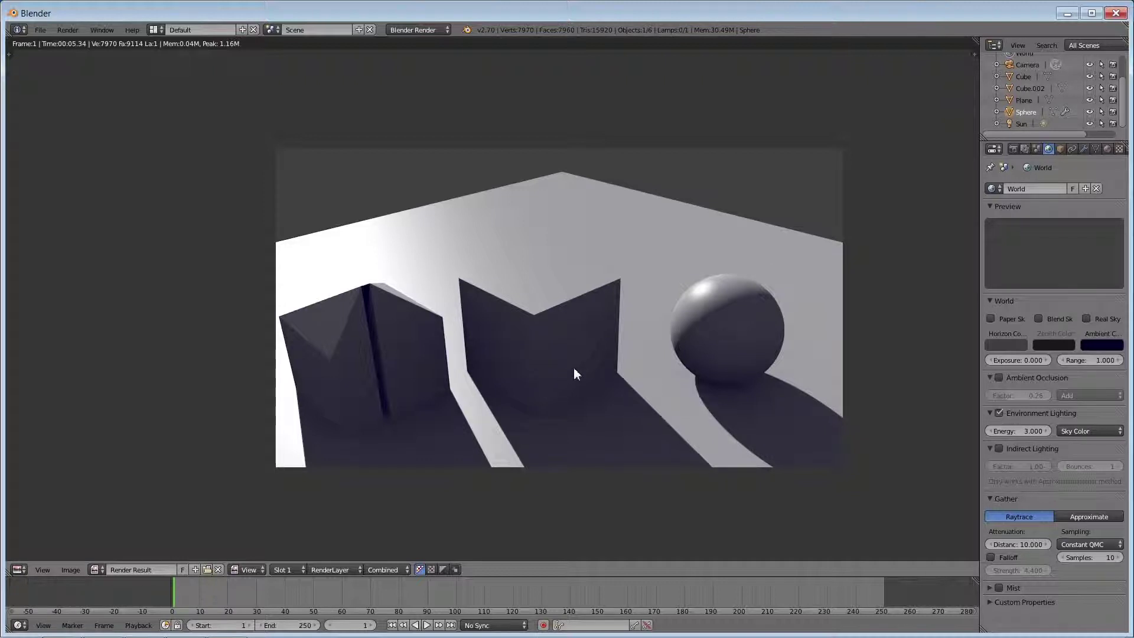
pyautogui.click(1095, 345)
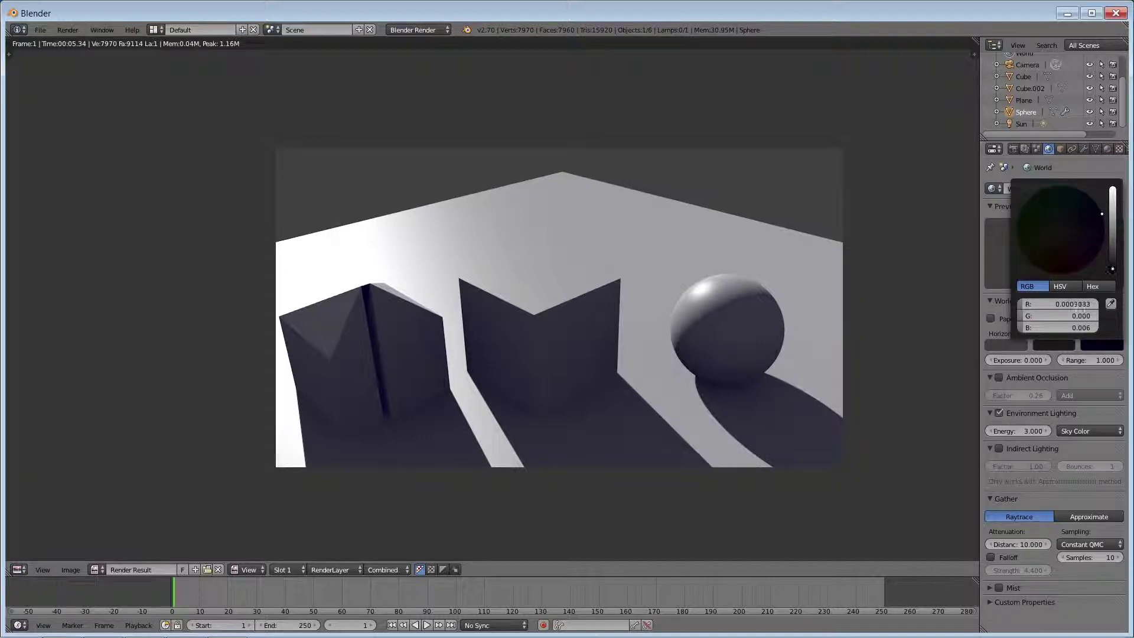
pyautogui.press('F12')
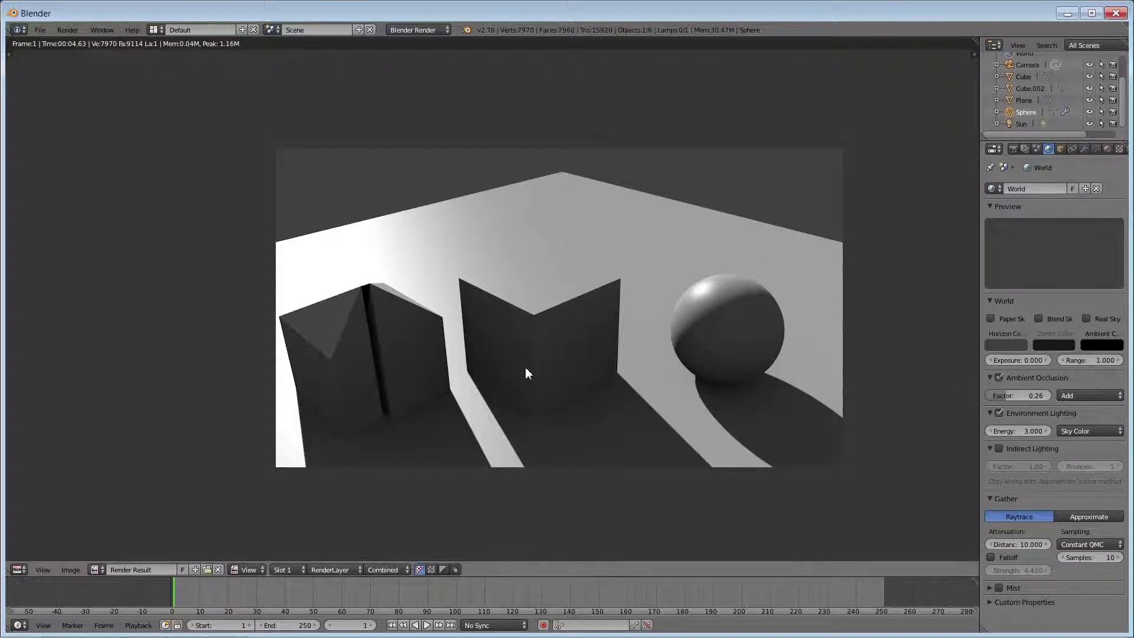
pyautogui.press('F12')
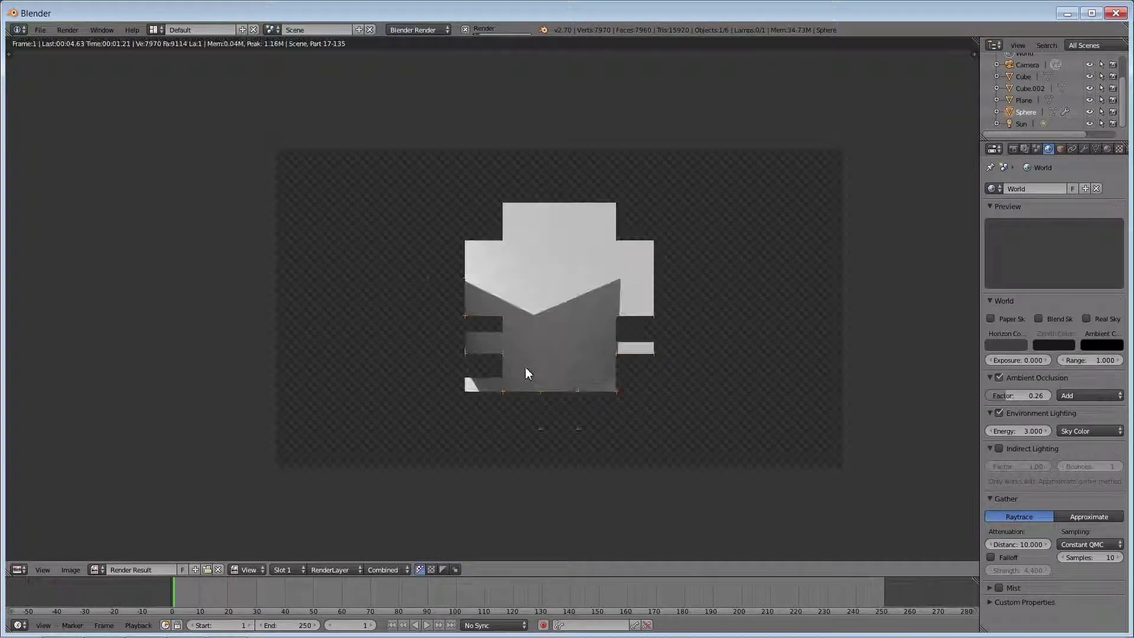